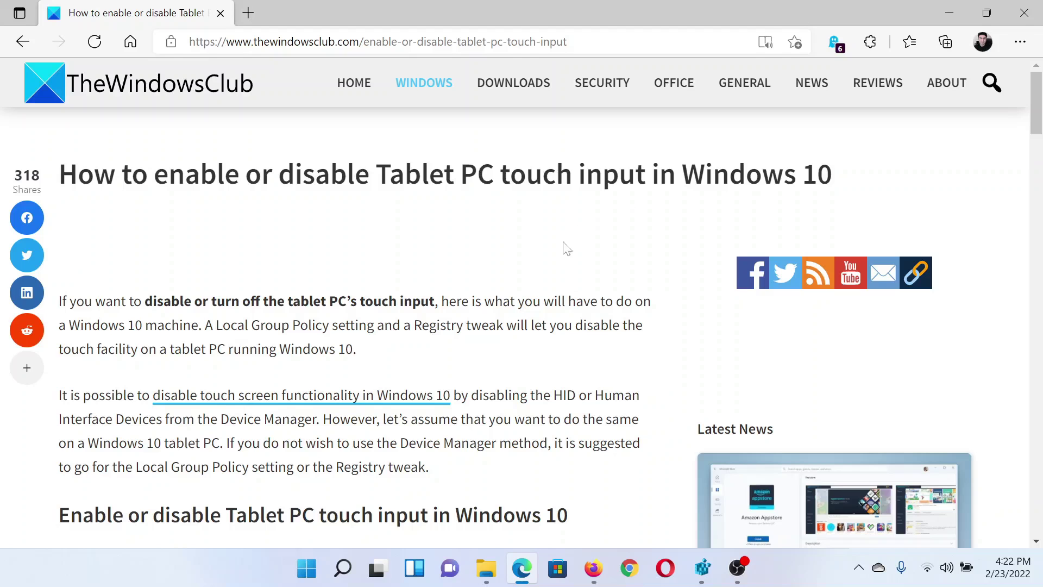
pyautogui.scroll(-2, 516, 321)
pyautogui.scroll(-4, 514, 323)
pyautogui.scroll(2, 515, 324)
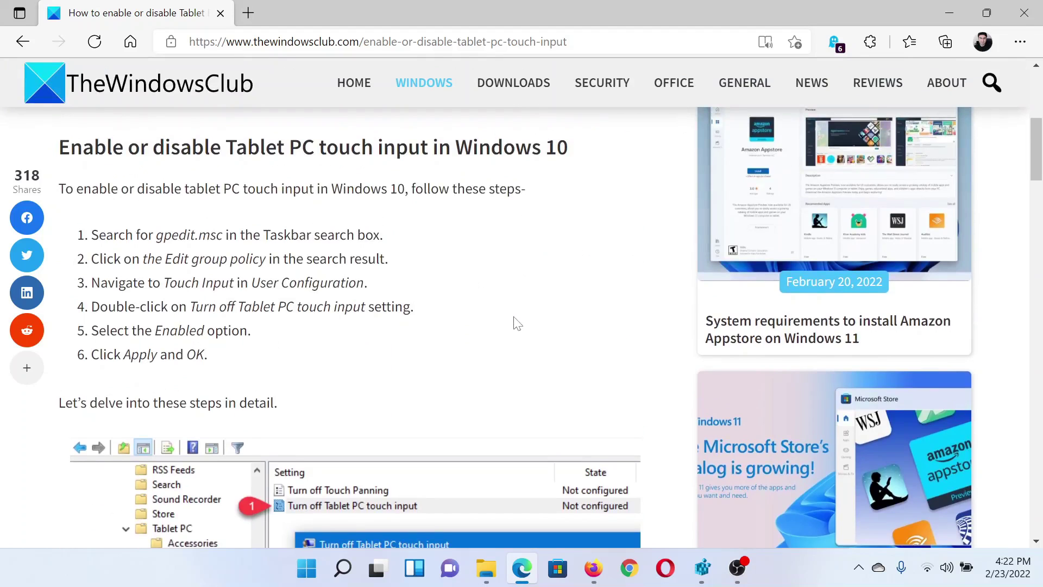
pyautogui.scroll(-2, 514, 324)
pyautogui.scroll(-4, 514, 325)
pyautogui.scroll(-5, 515, 325)
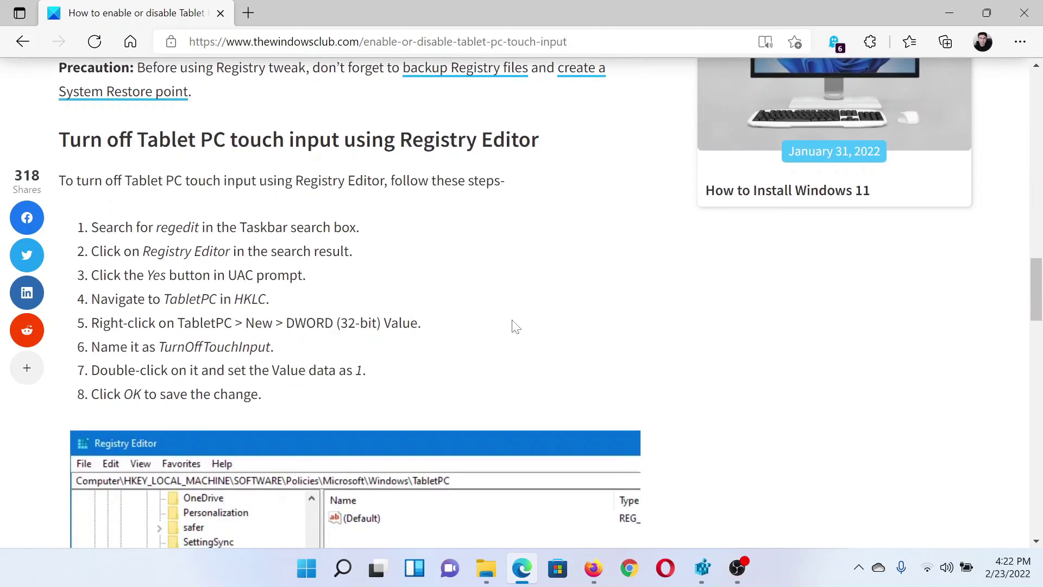
# Run regedit from the Run prompt to open Registry Editor.
pyautogui.press('super+r')
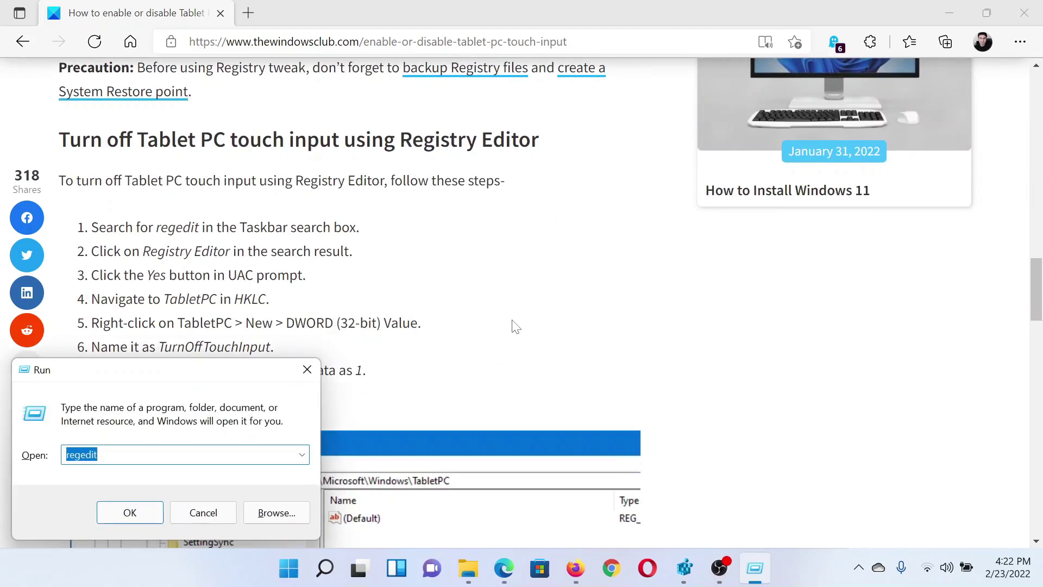
pyautogui.write('regedit')
pyautogui.click(684, 568)
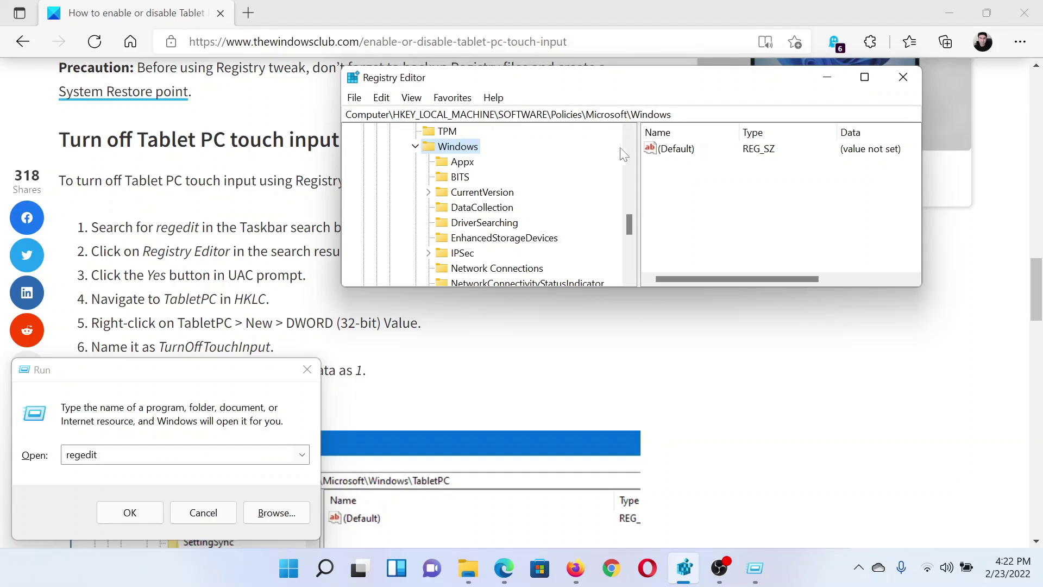
# Create a new key named TabletPC under Policies\Microsoft\Windows.
pyautogui.rightClick(471, 151)
pyautogui.moveTo(563, 175)
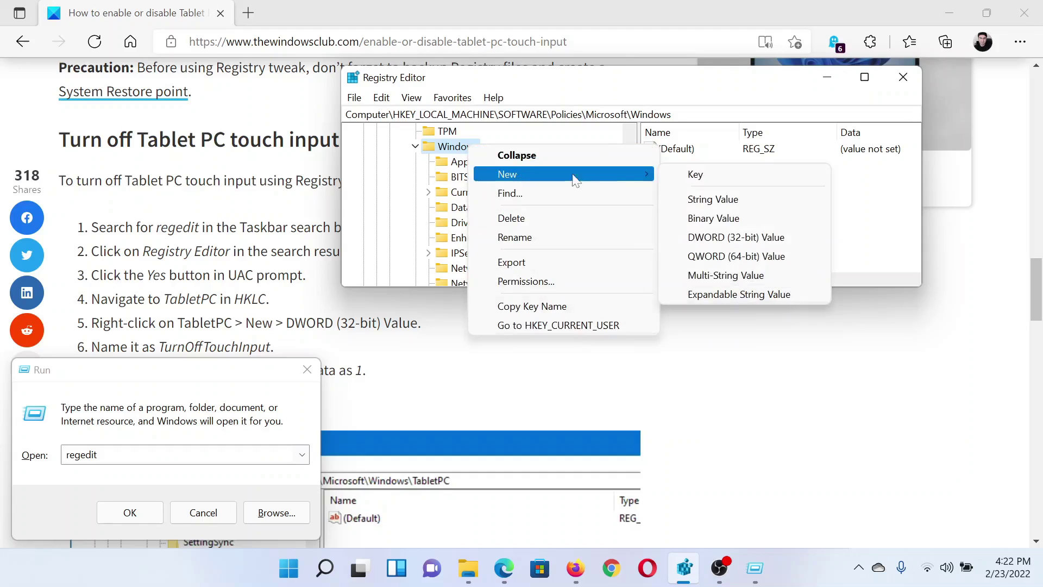
pyautogui.click(708, 186)
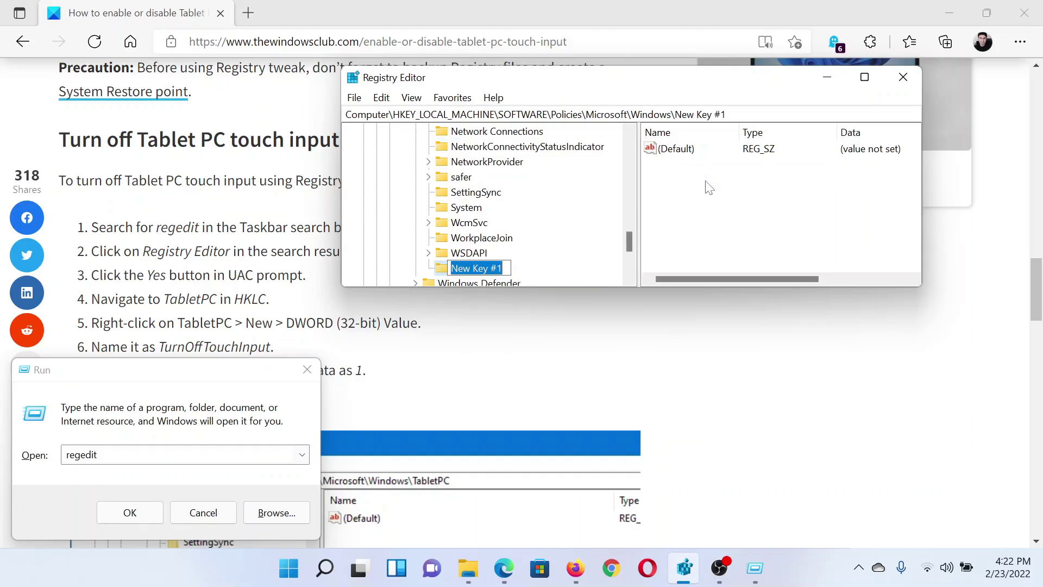
pyautogui.write('TabletP')
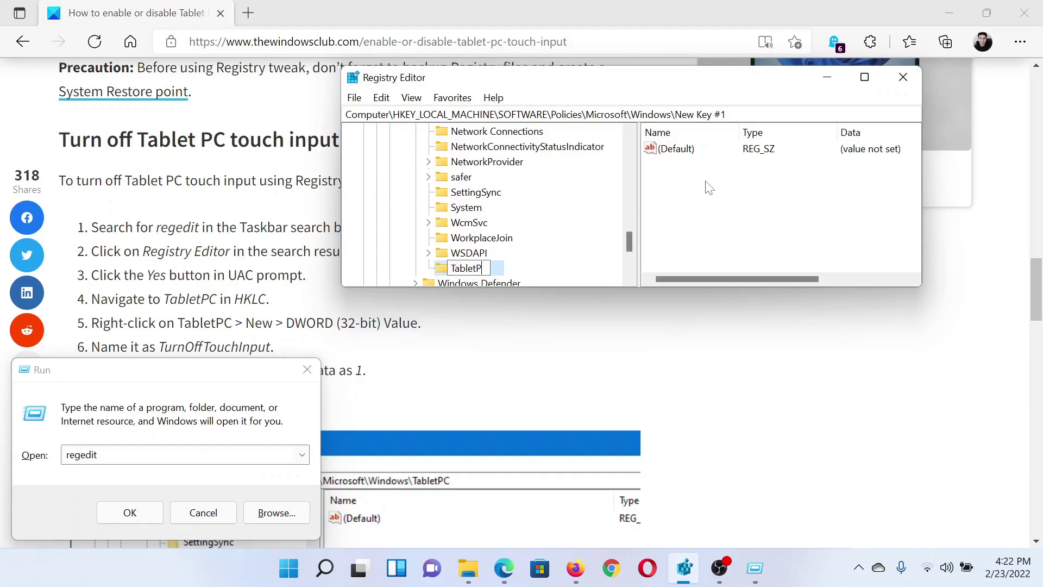
pyautogui.write('C')
pyautogui.press('Return')
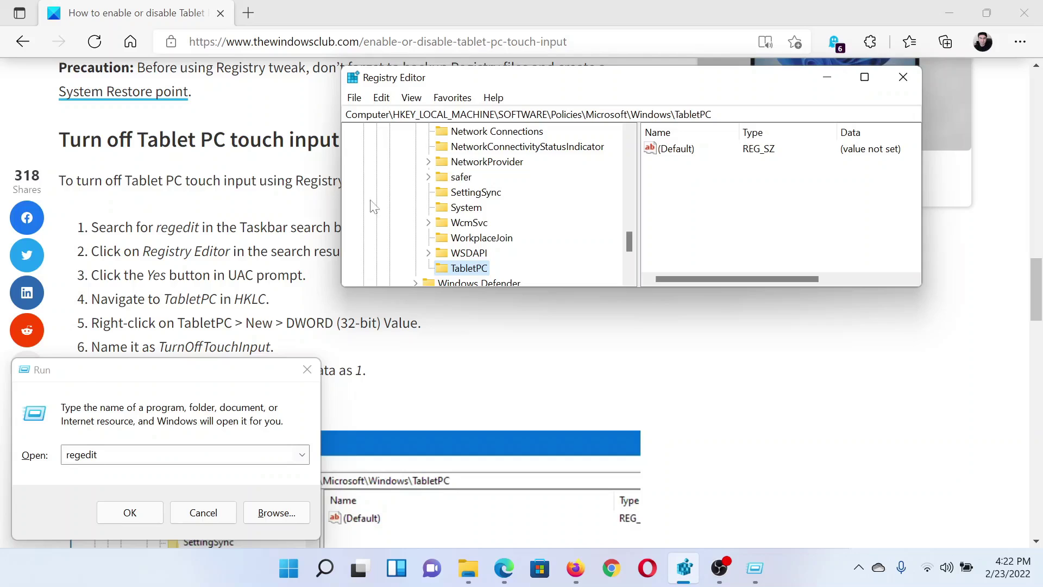
# Copy the name TurnOffTouchInput from the browser article and return to Registry Editor.
pyautogui.click(245, 321)
pyautogui.doubleClick(213, 346)
pyautogui.rightClick(222, 347)
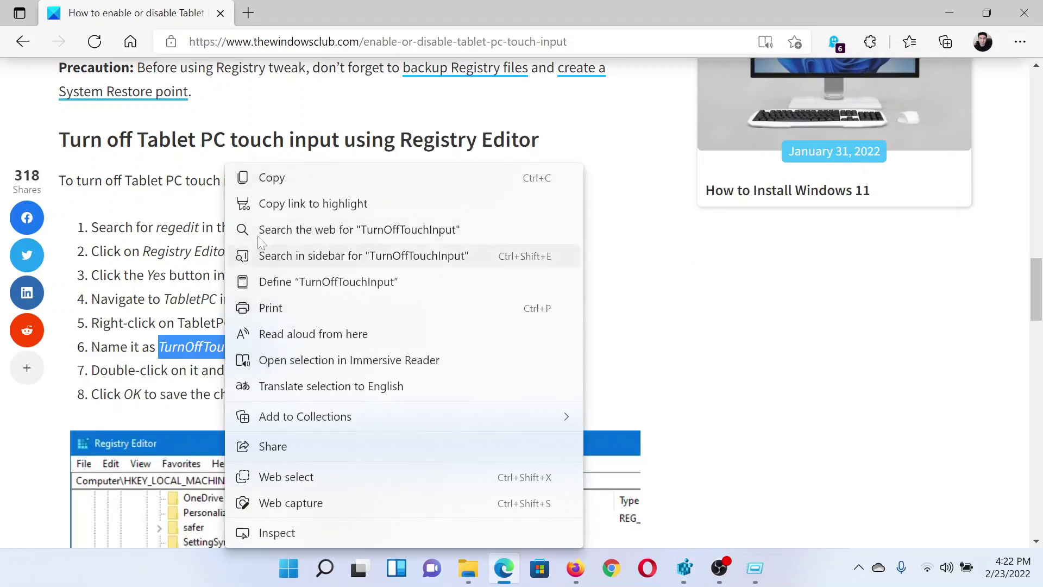
pyautogui.click(269, 177)
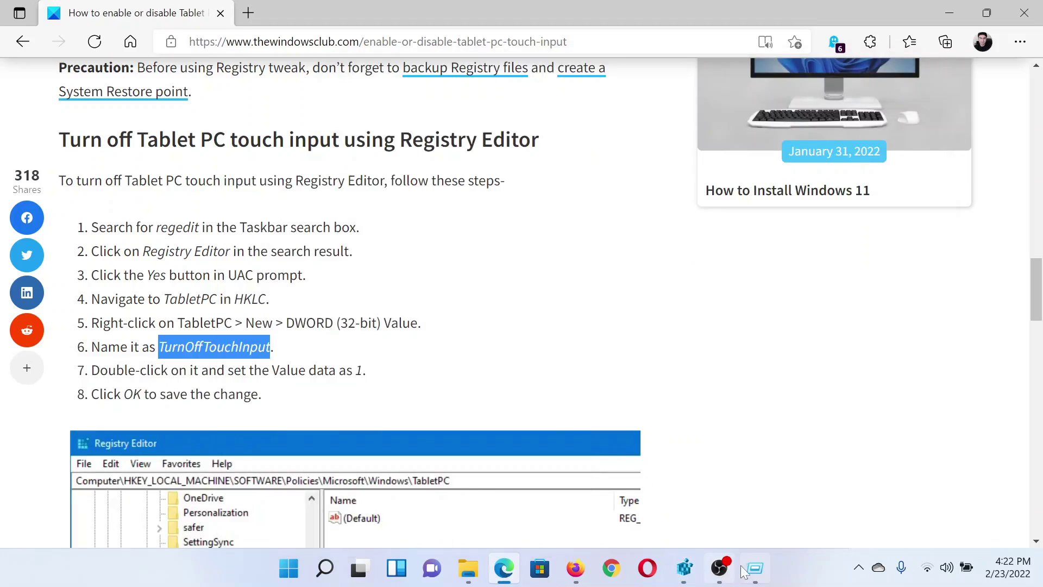
pyautogui.click(684, 568)
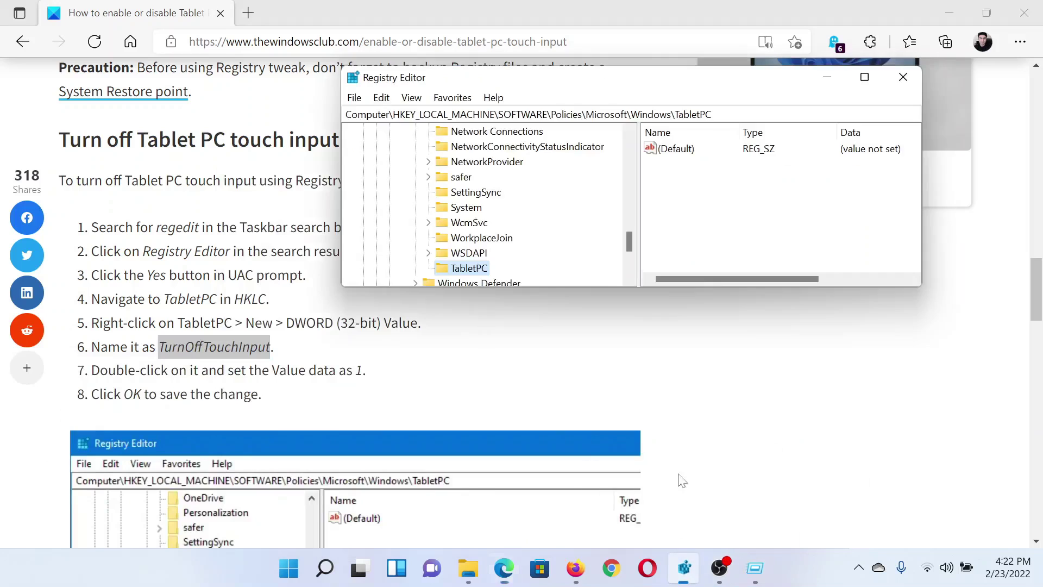
# Add a DWORD (32-bit) value in TabletPC named TurnOffTouchInput using the pasted name.
pyautogui.rightClick(699, 179)
pyautogui.moveTo(741, 189)
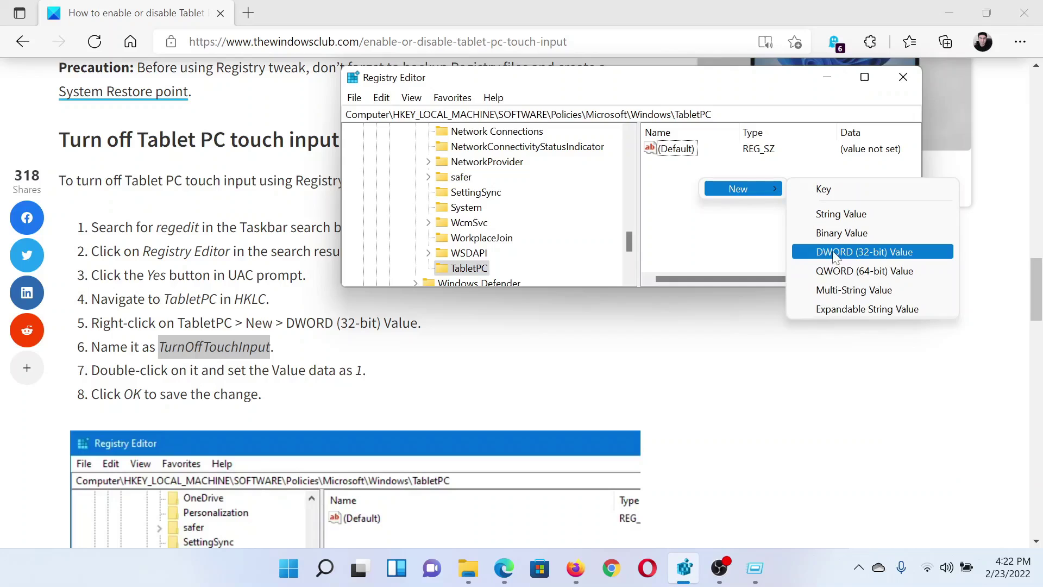
pyautogui.click(839, 252)
pyautogui.rightClick(689, 166)
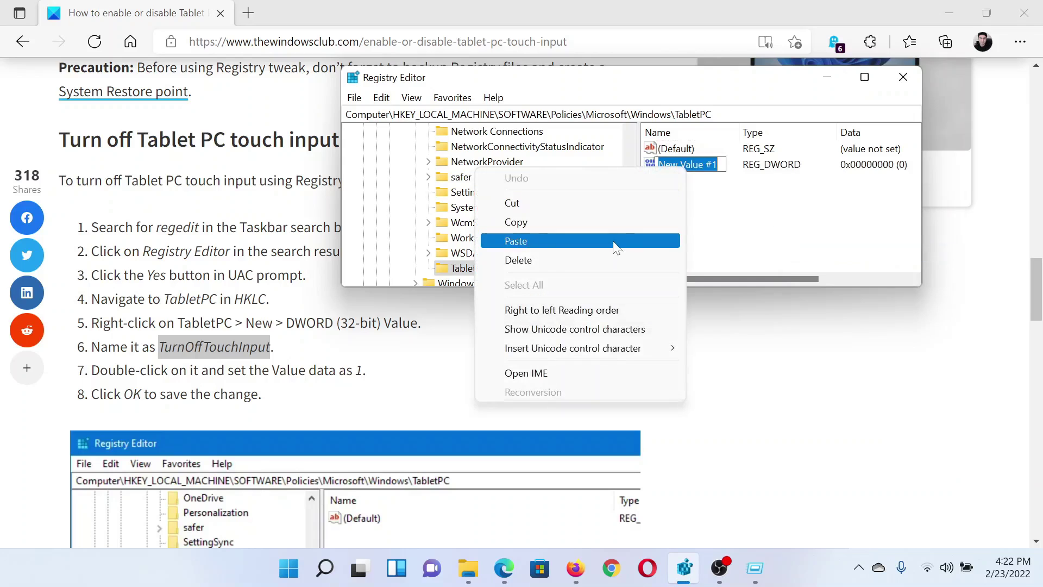
pyautogui.click(612, 245)
pyautogui.press('Return')
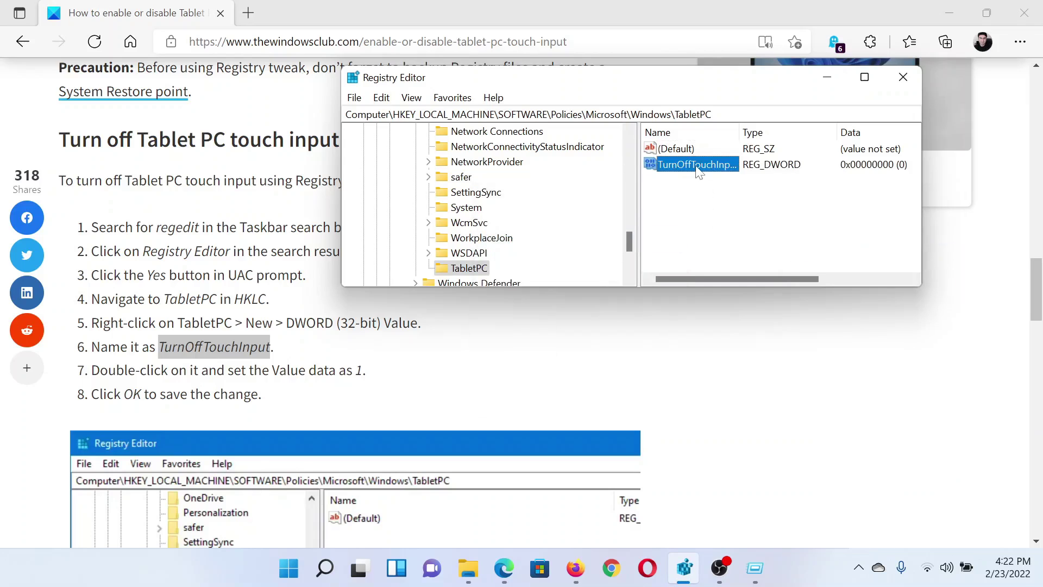
# Set TurnOffTouchInput's value data to 1, then go back to the article.
pyautogui.doubleClick(698, 167)
pyautogui.write('1')
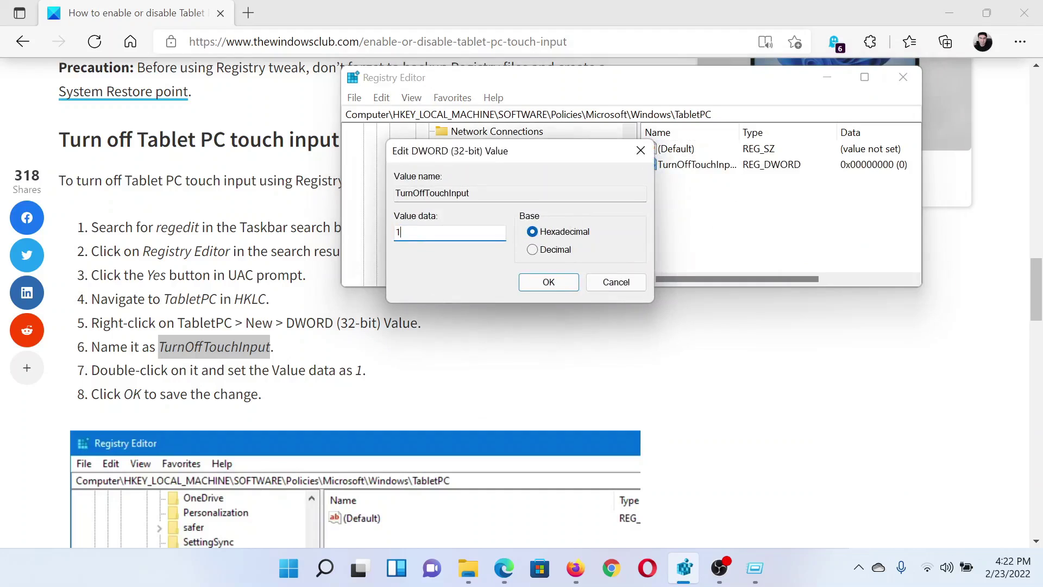
pyautogui.press('Return')
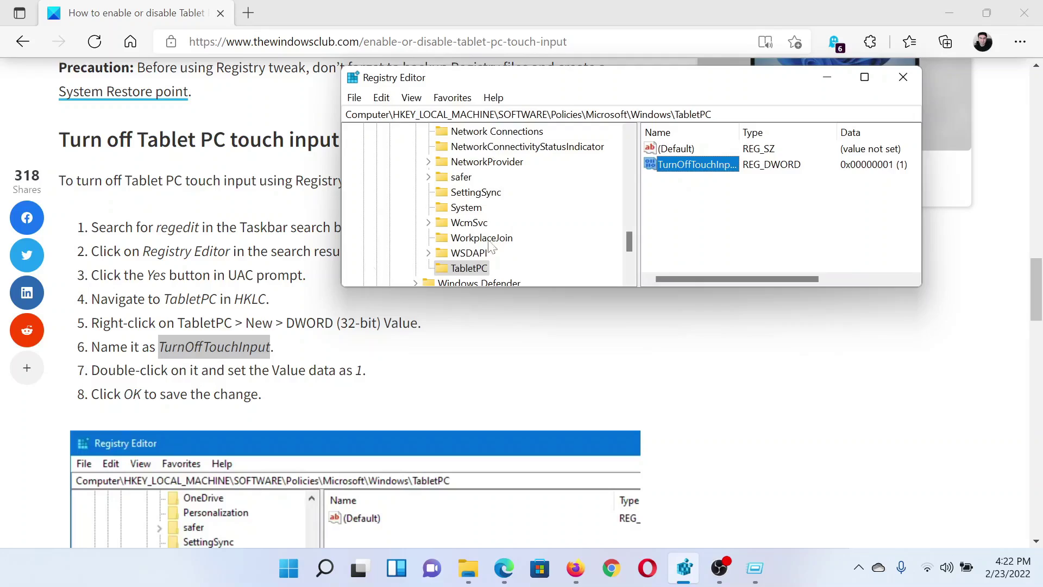
pyautogui.click(305, 277)
pyautogui.scroll(10, 522, 301)
pyautogui.scroll(5, 522, 302)
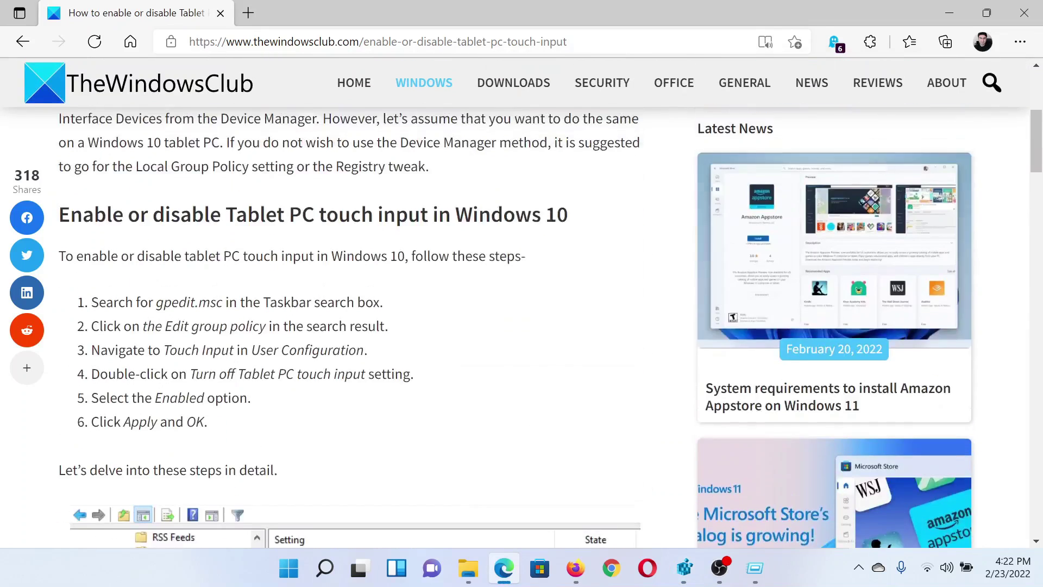
pyautogui.scroll(5, 522, 302)
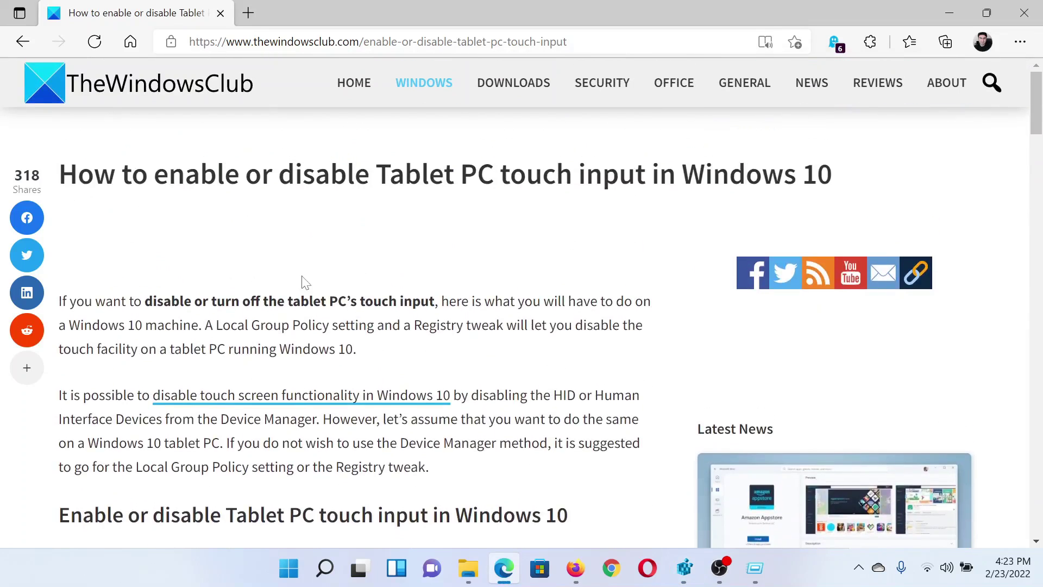